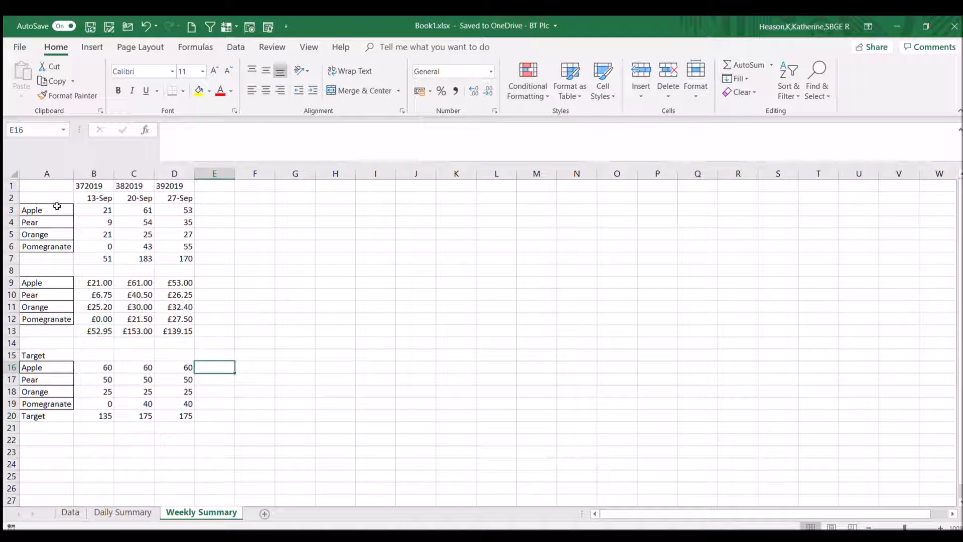
# Insert a stacked column chart of the weekly fruit quantities in A2:D6 on the Weekly Summary sheet.
pyautogui.moveTo(66, 196); pyautogui.dragTo(189, 248)
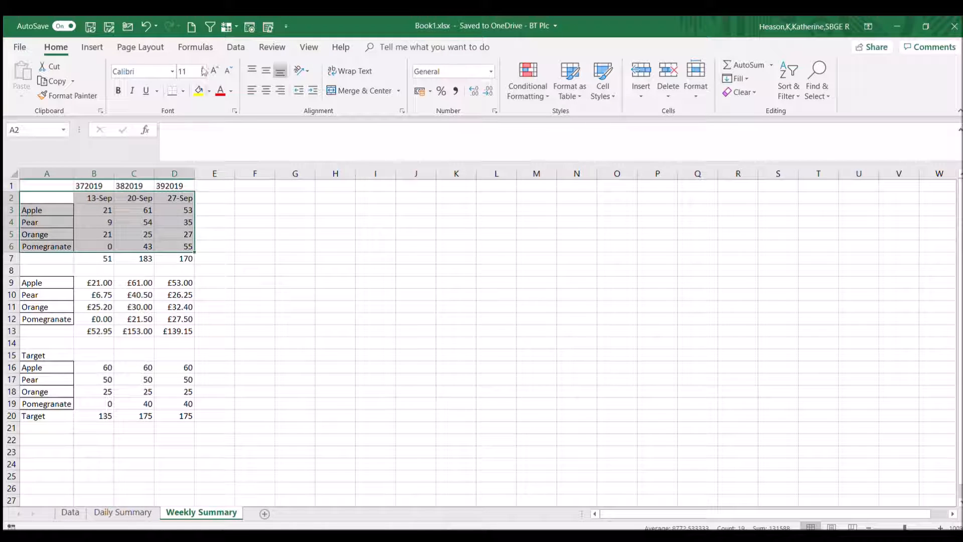
pyautogui.click(99, 49)
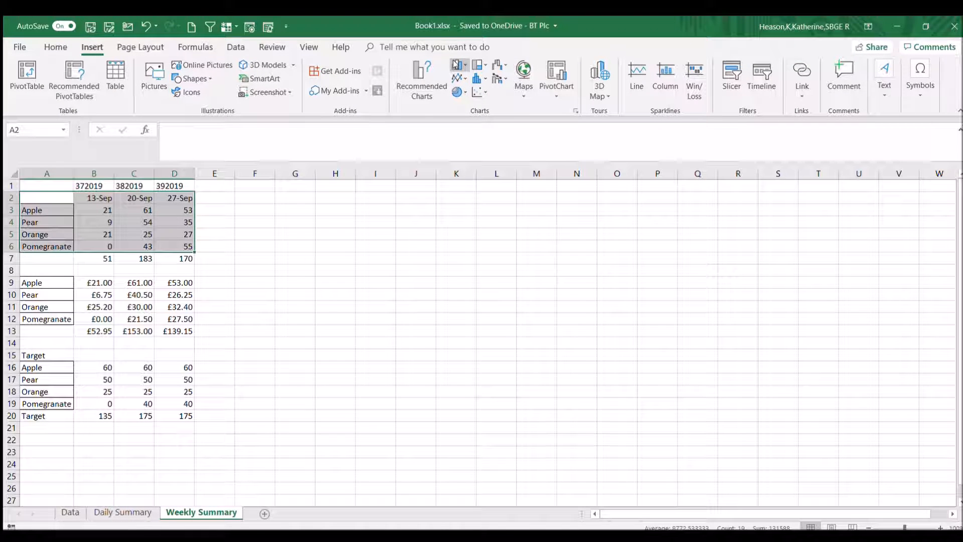
pyautogui.click(421, 85)
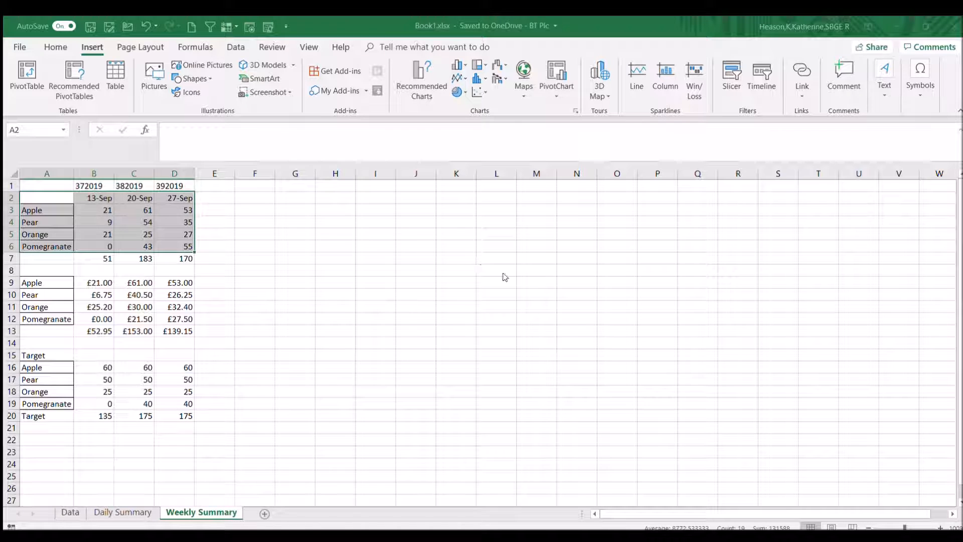
pyautogui.hotkey('alt', 'F1')
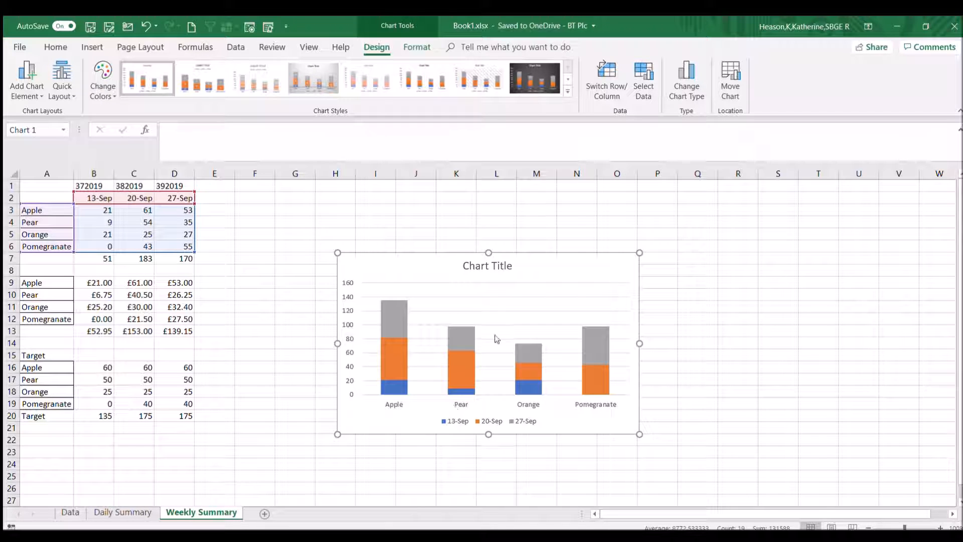
# Swap the chart's rows and columns so the fruits become the series and the dates the horizontal axis labels.
pyautogui.click(525, 305)
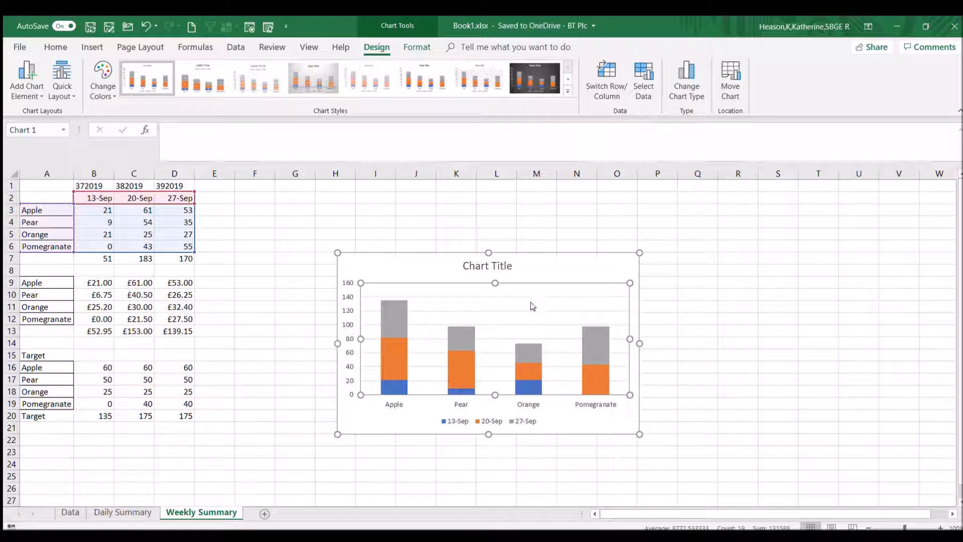
pyautogui.click(592, 369)
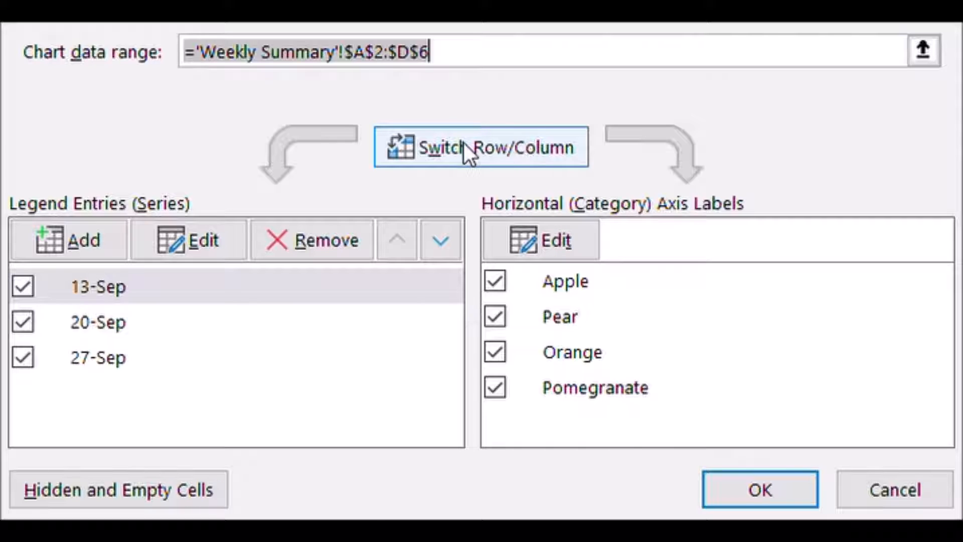
pyautogui.click(483, 143)
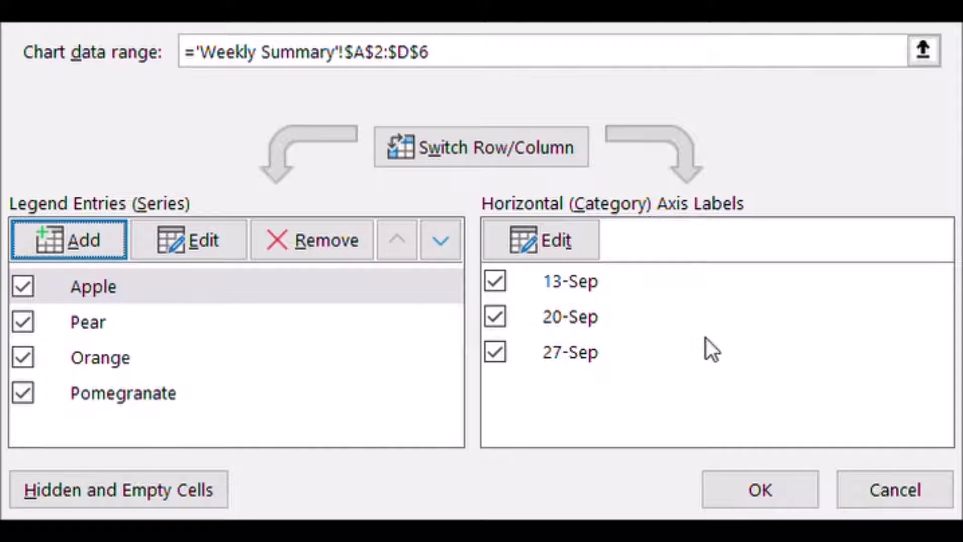
pyautogui.click(754, 496)
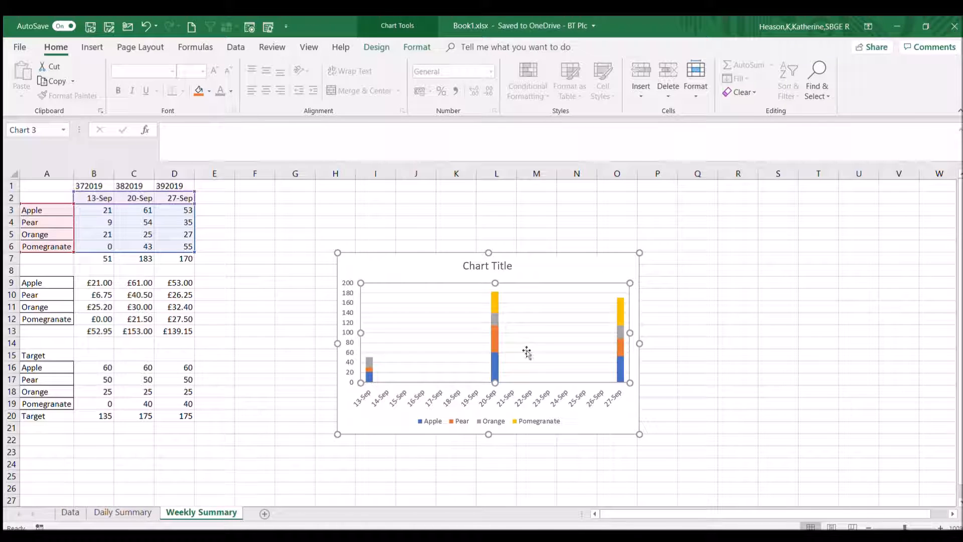
# Open the formatting options of the chart's date axis and set its major unit to 7 days.
pyautogui.click(530, 402)
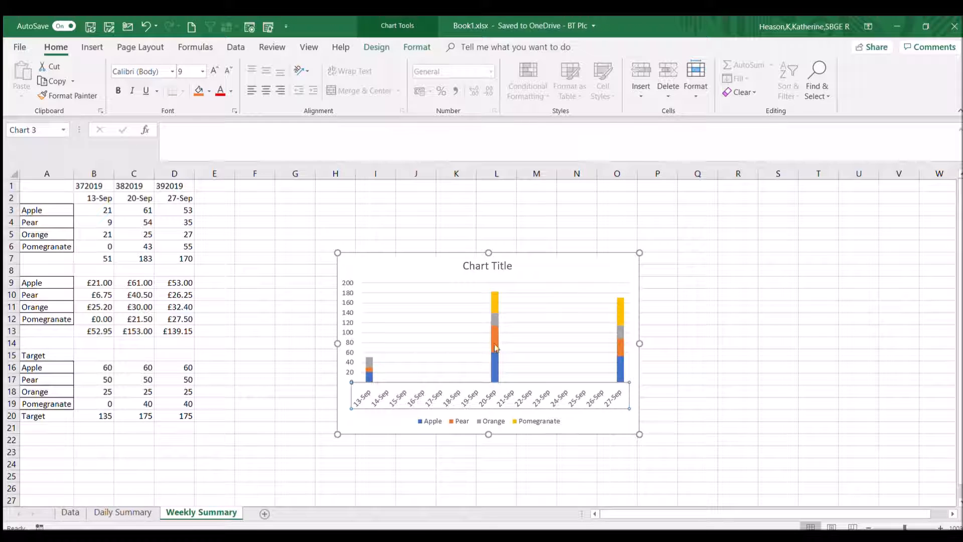
pyautogui.doubleClick(527, 393)
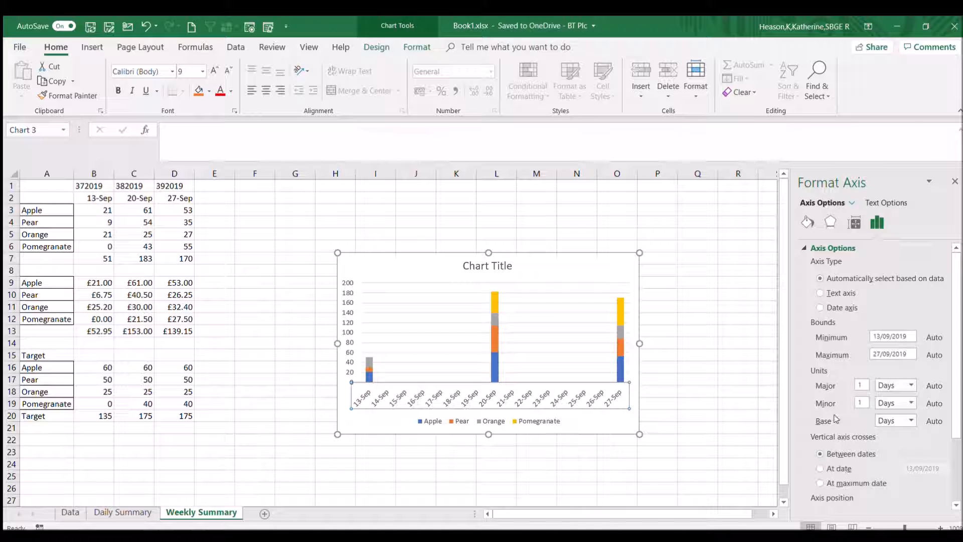
pyautogui.doubleClick(864, 386)
pyautogui.write('7')
pyautogui.click(863, 403)
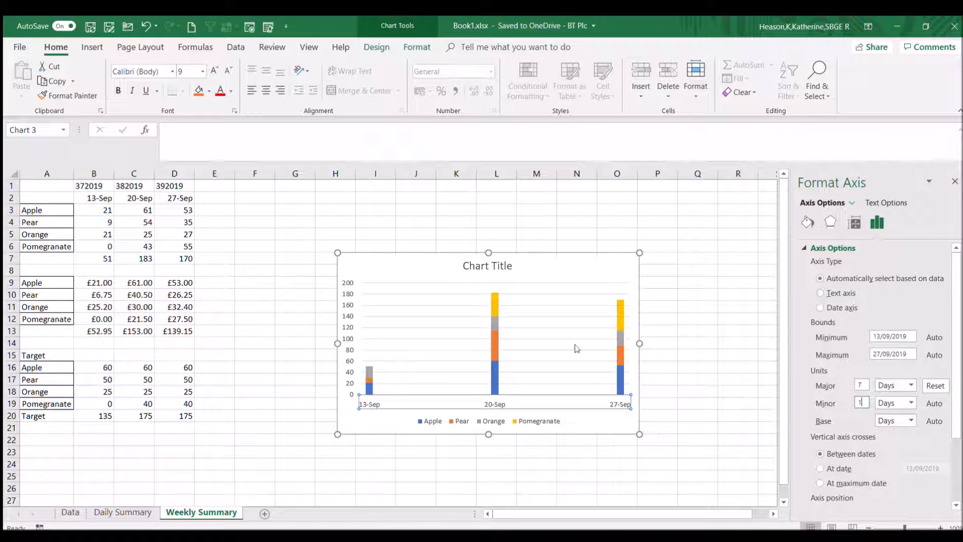
# Try the text axis type, restore automatic axis selection and set the major unit to 1 day.
pyautogui.click(820, 293)
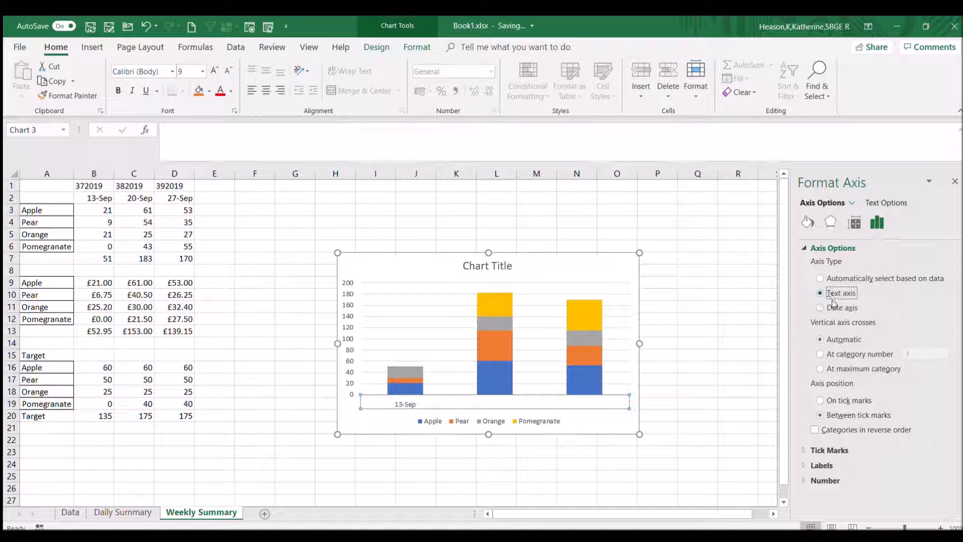
pyautogui.click(821, 279)
pyautogui.doubleClick(861, 386)
pyautogui.write('1')
pyautogui.click(862, 398)
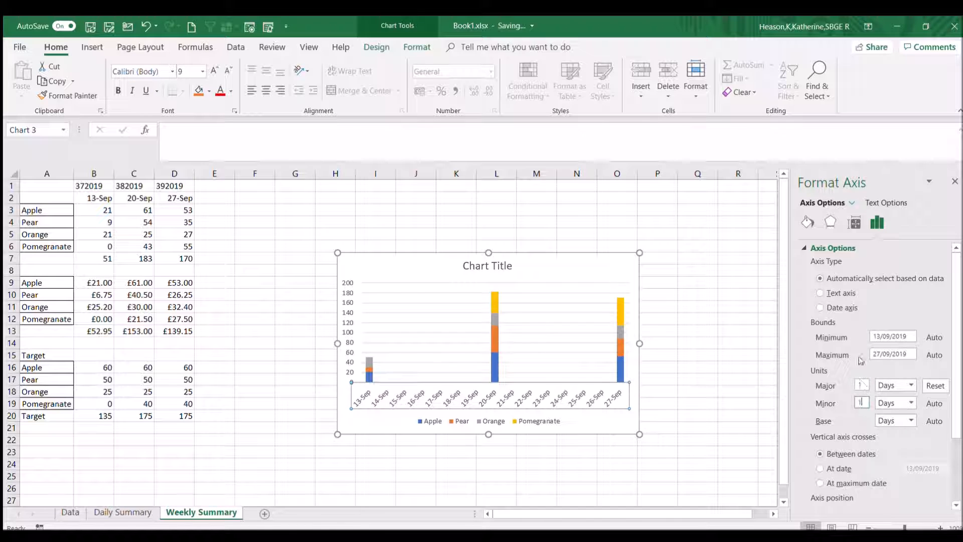
# Set the horizontal axis type to Text axis and close the axis formatting options.
pyautogui.click(821, 293)
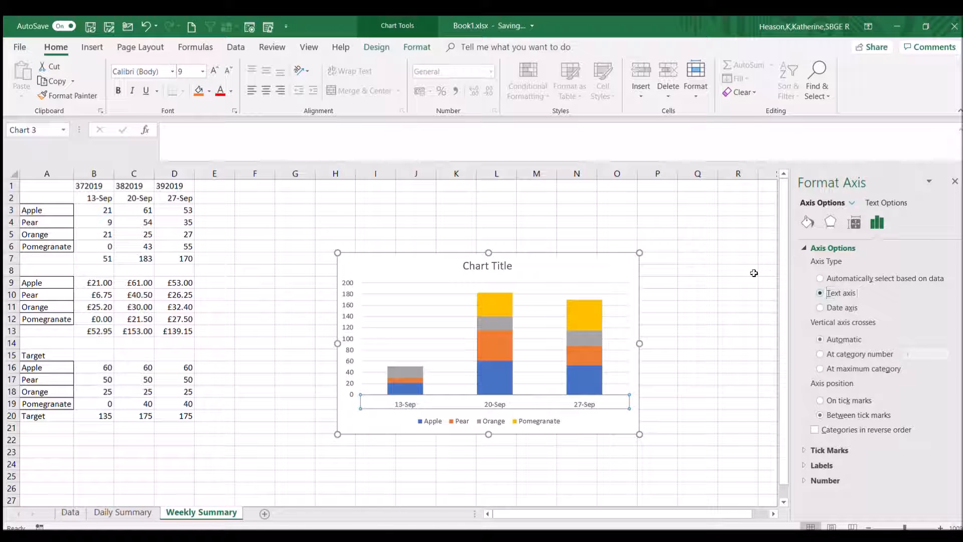
pyautogui.click(751, 271)
pyautogui.click(955, 181)
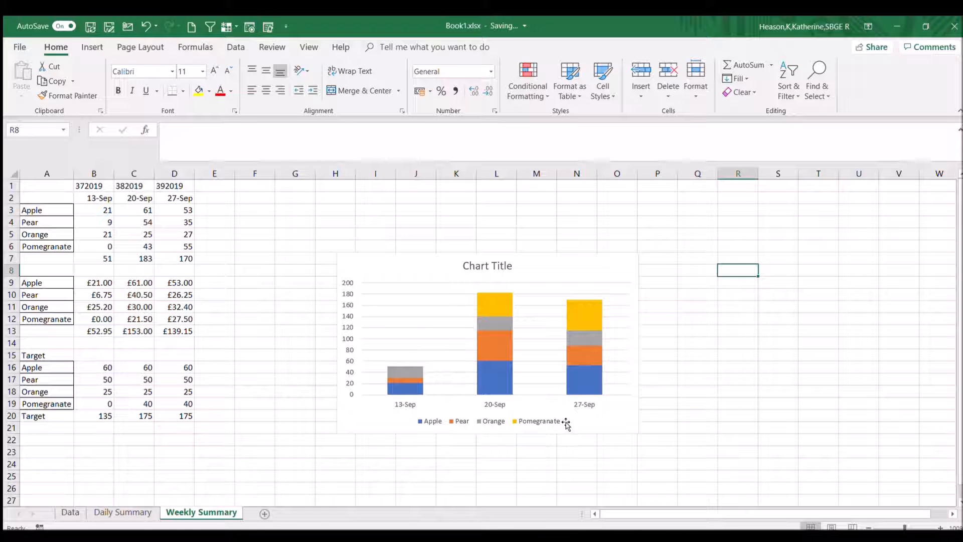
# Replace the chart title with "Fruit sold each week".
pyautogui.click(479, 266)
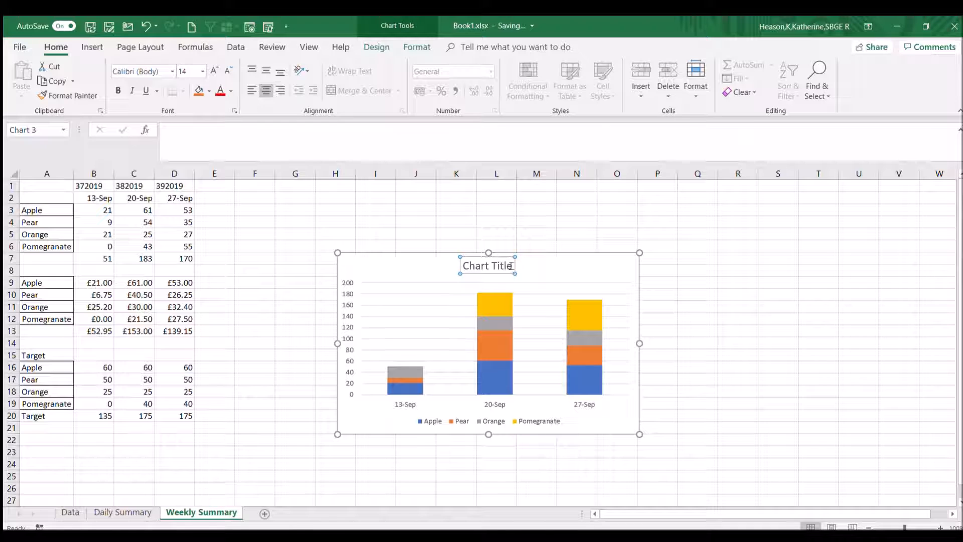
pyautogui.moveTo(511, 267); pyautogui.dragTo(432, 274)
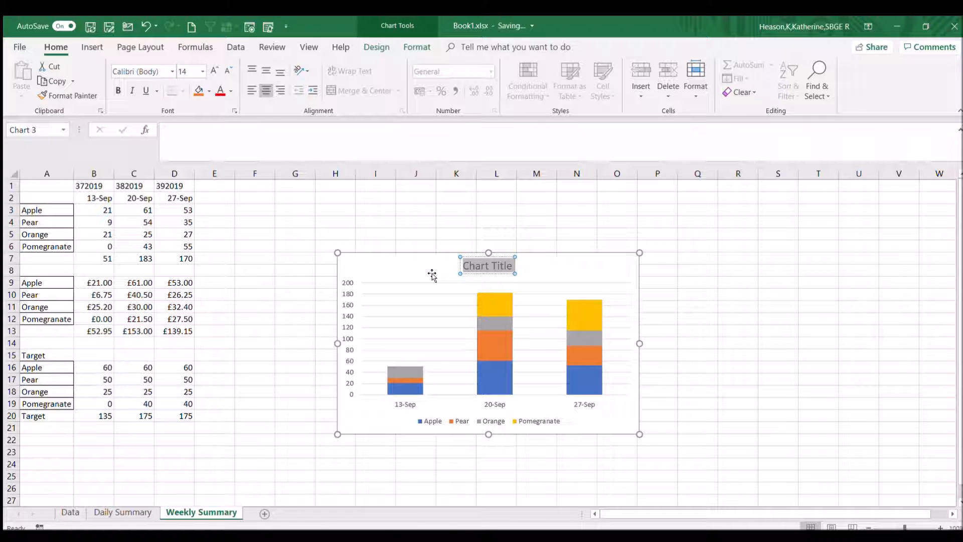
pyautogui.write('Fruit s')
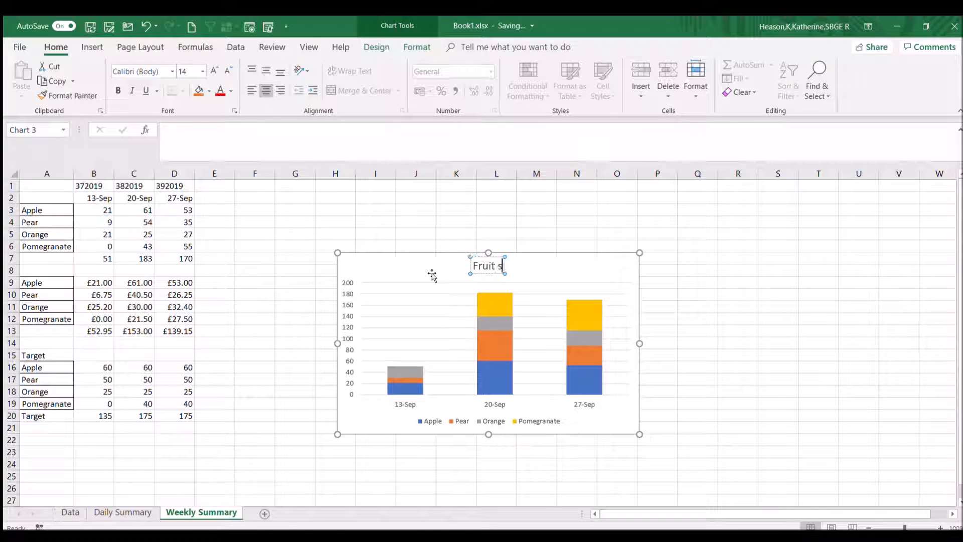
pyautogui.write('old each week')
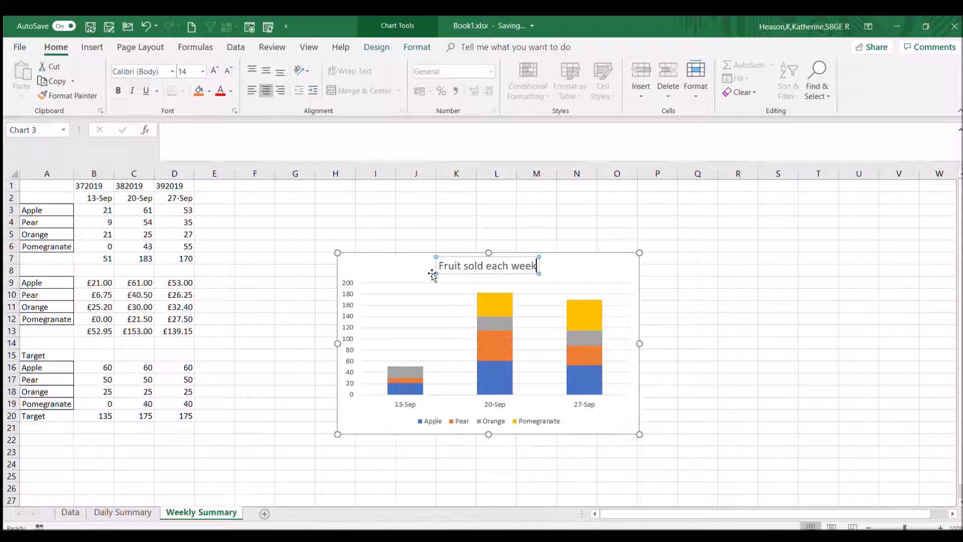
pyautogui.click(497, 235)
# Apply the chart style with a capitalised title, legend above the plot and white value labels inside the columns.
pyautogui.click(617, 289)
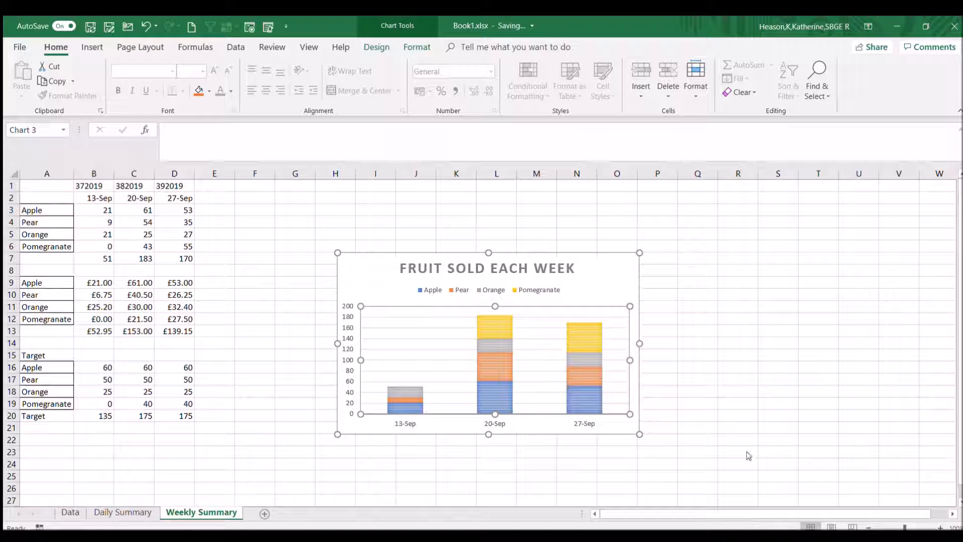
pyautogui.click(739, 413)
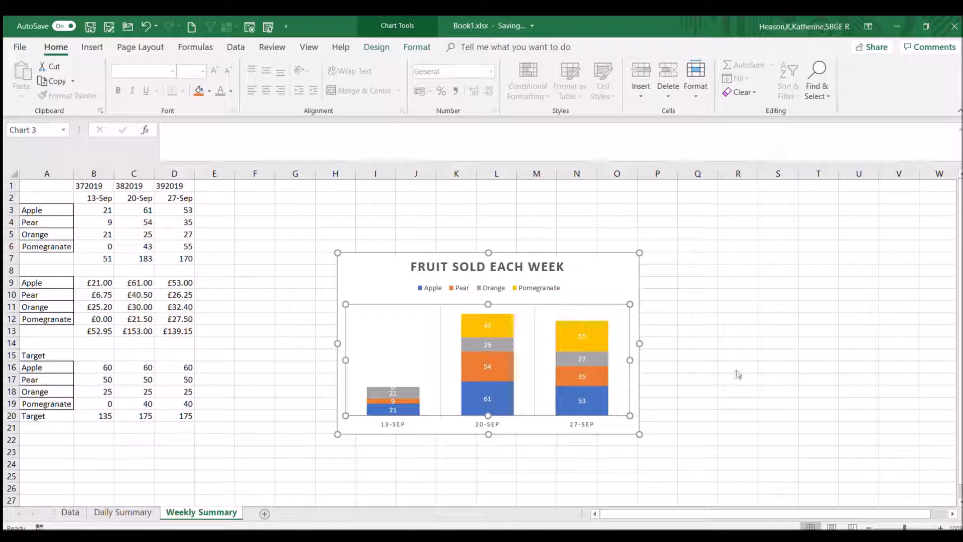
pyautogui.click(651, 397)
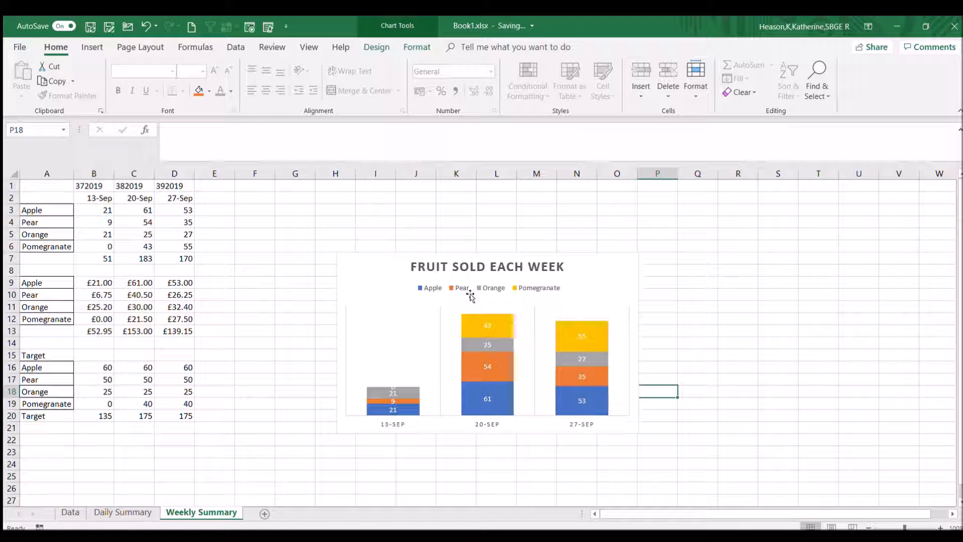
# Try the dark chart style, then replace it with the light style that has shadowed columns and the legend below the plot.
pyautogui.click(602, 266)
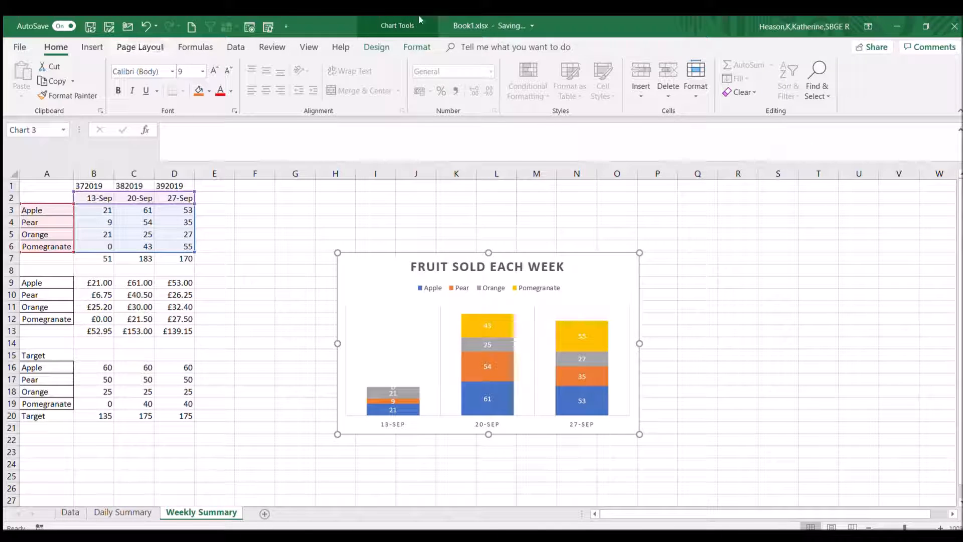
pyautogui.click(376, 47)
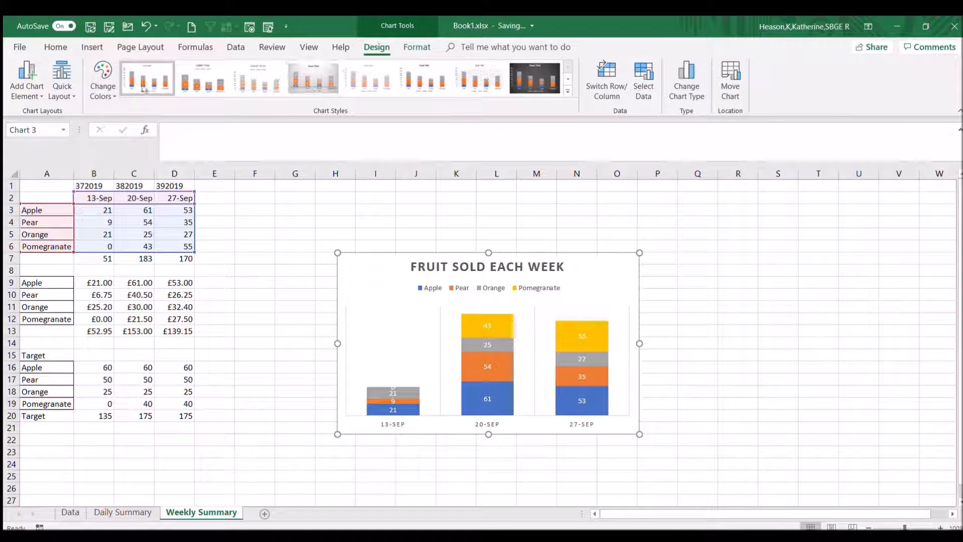
pyautogui.click(552, 77)
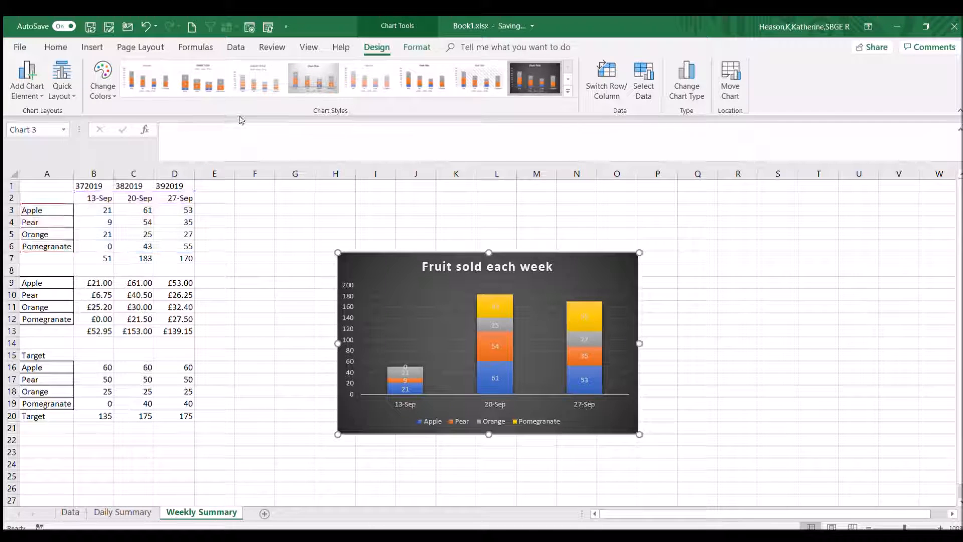
pyautogui.hotkey('ctrl', 'z')
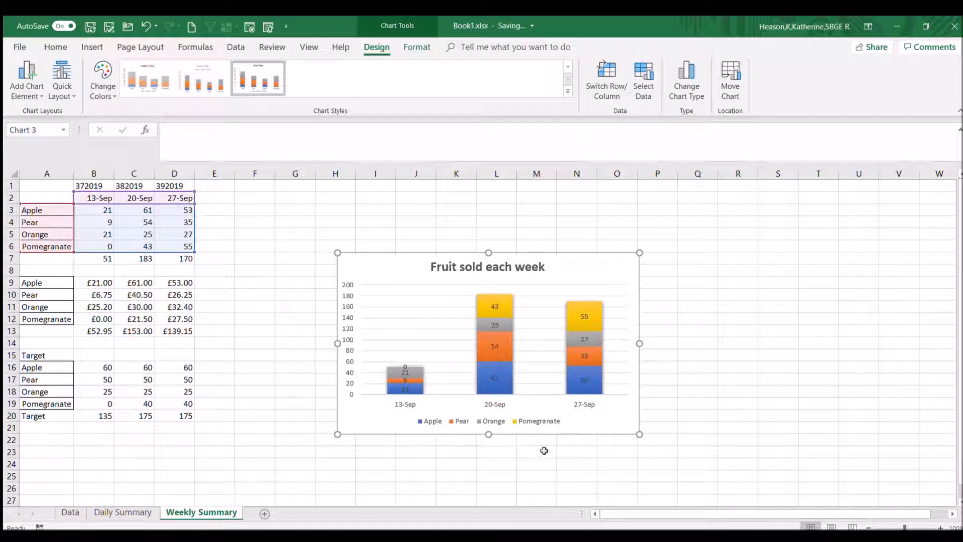
pyautogui.click(676, 398)
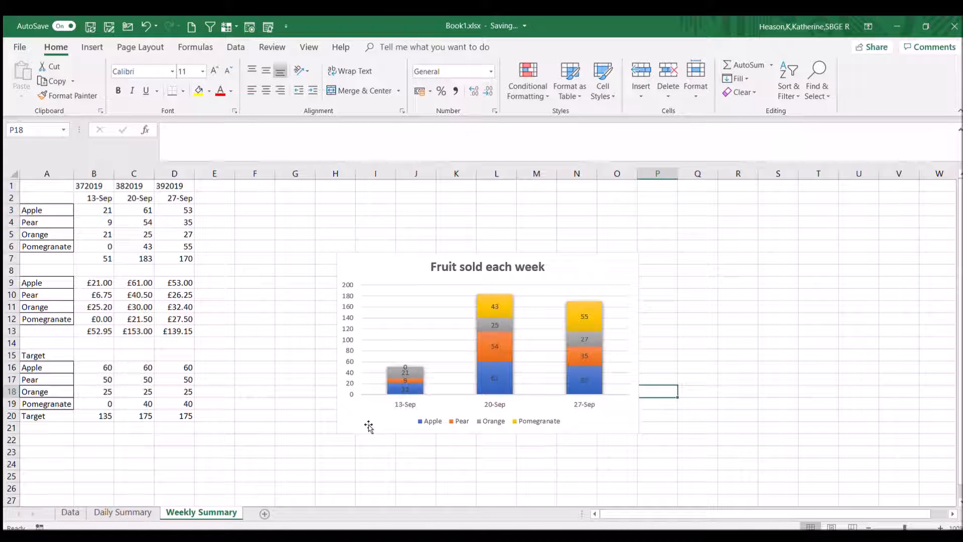
# Add the weekly target totals to the chart as a new series, named from A20 with values from B20:D20.
pyautogui.click(46, 358)
pyautogui.moveTo(96, 416); pyautogui.dragTo(187, 417)
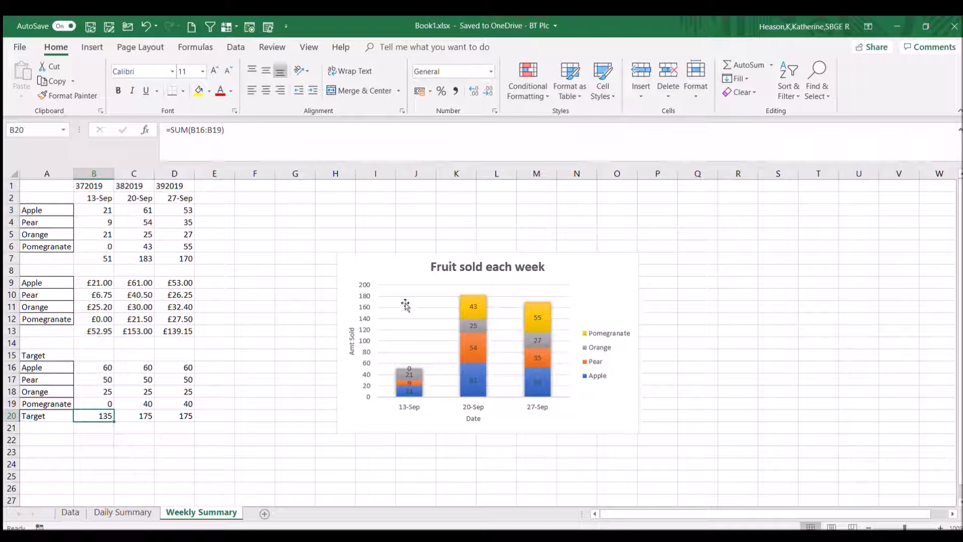
pyautogui.click(435, 324)
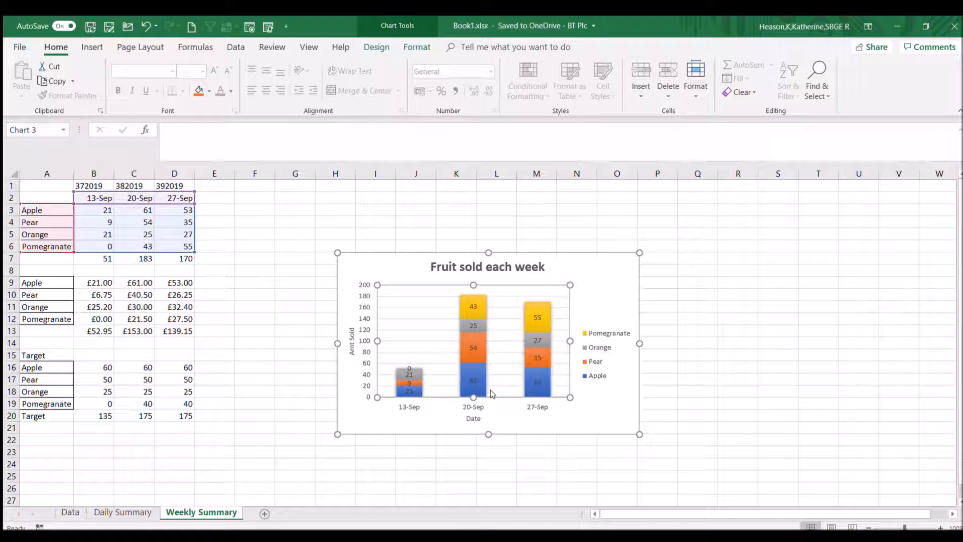
pyautogui.press('Escape')
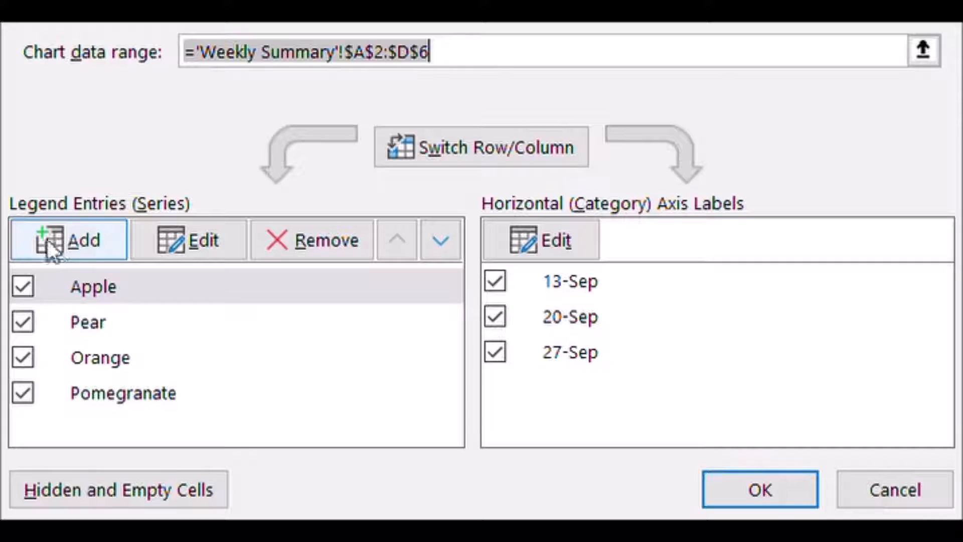
pyautogui.click(93, 239)
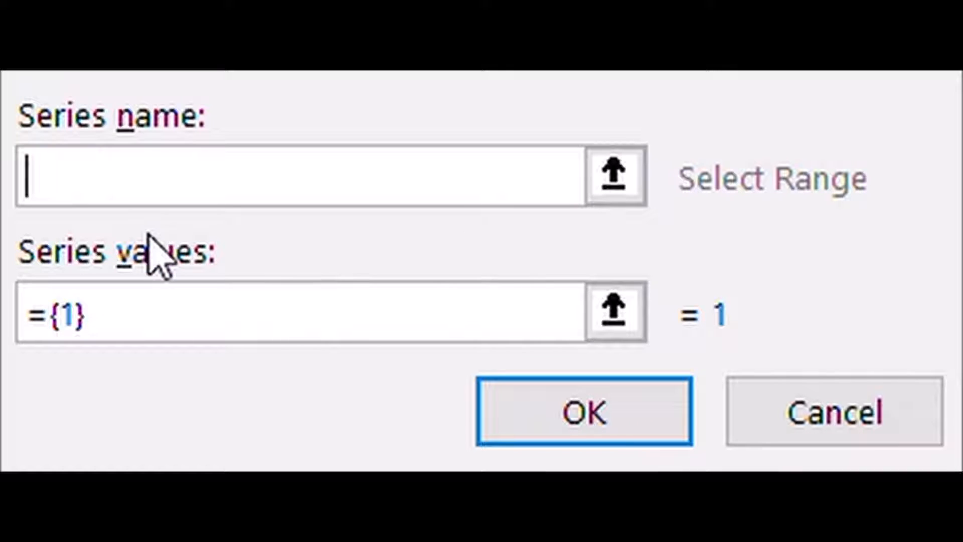
pyautogui.write("='Weekly Summary'!$A$20")
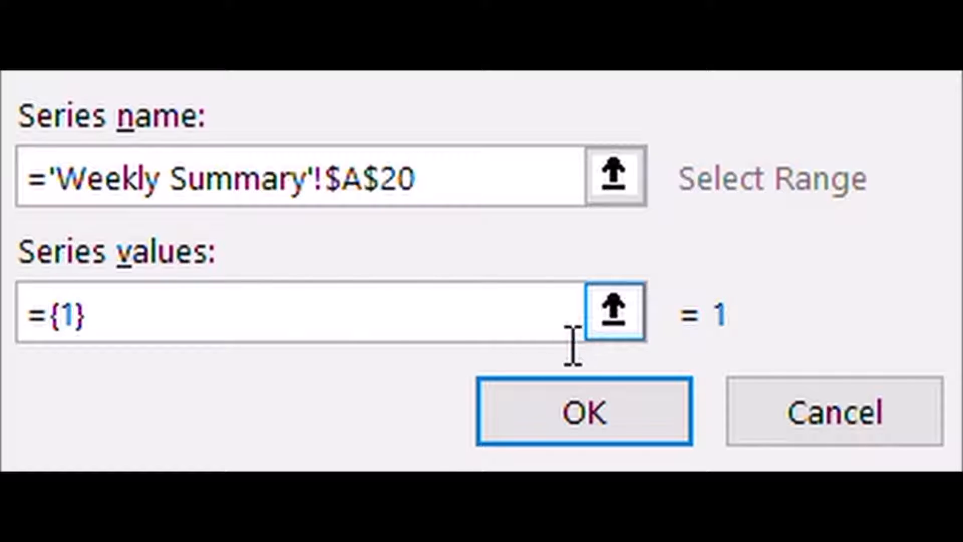
pyautogui.click(615, 312)
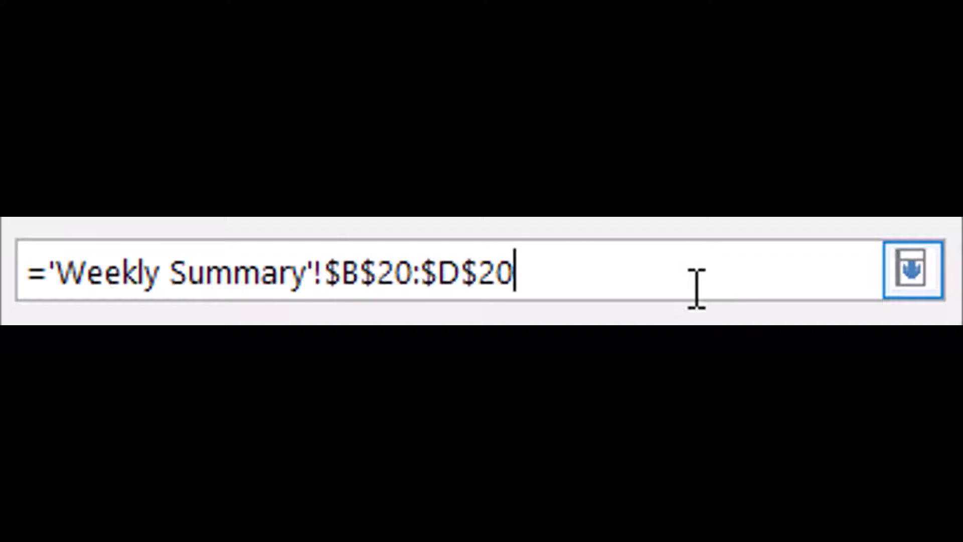
pyautogui.press('Return')
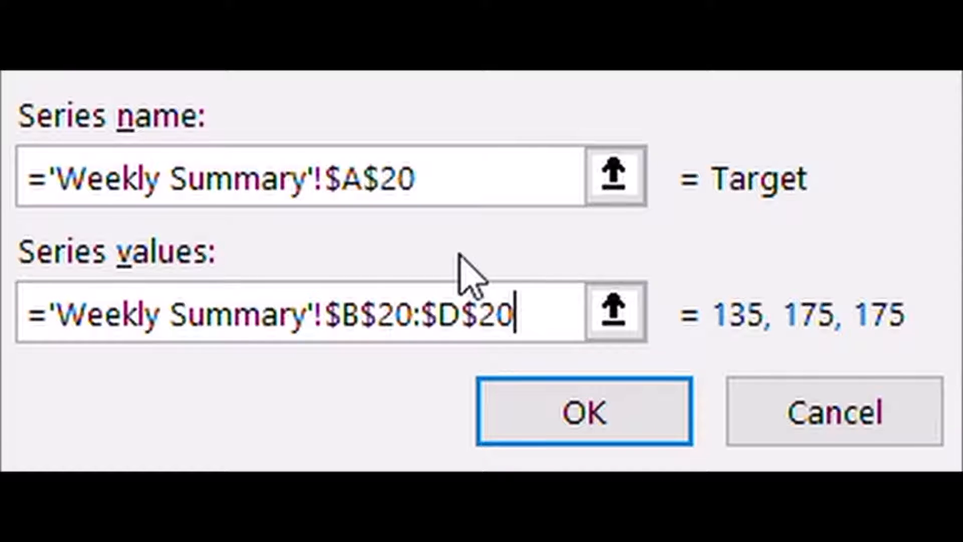
pyautogui.click(605, 409)
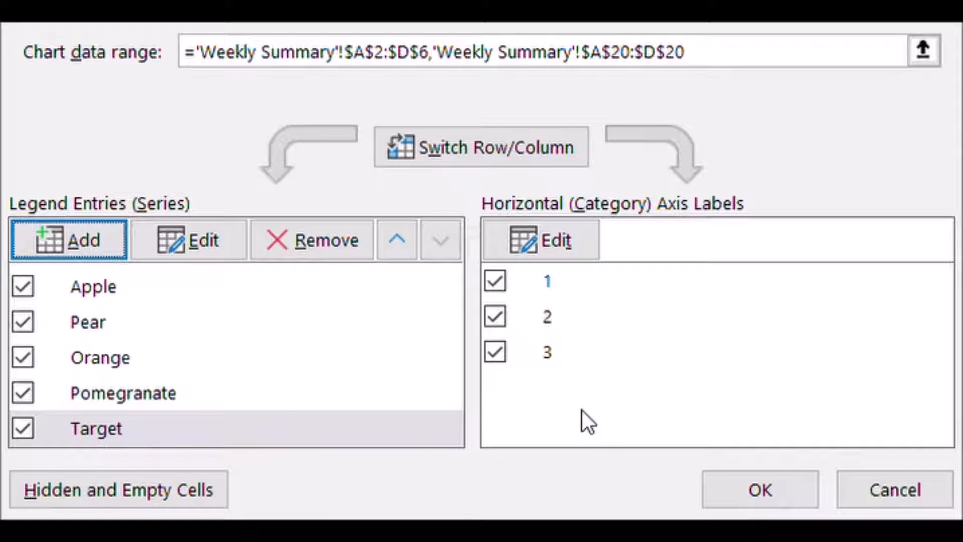
# Apply the chart's updated data source and change the chart type of the Target series to a line.
pyautogui.click(784, 495)
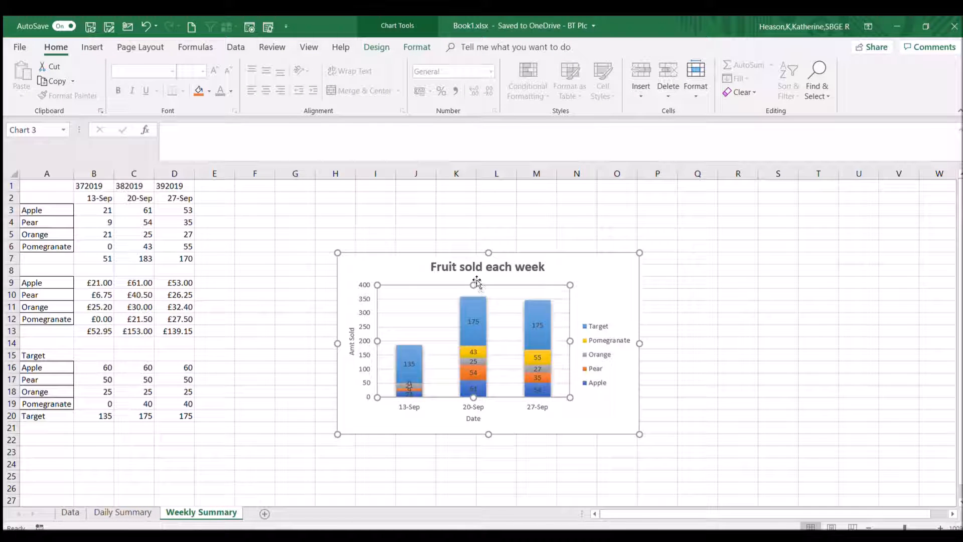
pyautogui.click(414, 356)
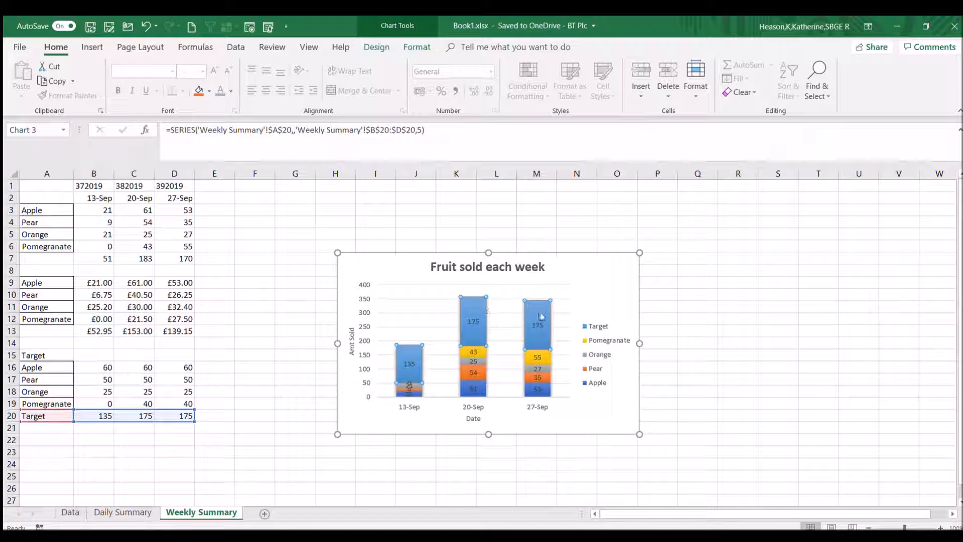
pyautogui.click(465, 307)
pyautogui.click(508, 307)
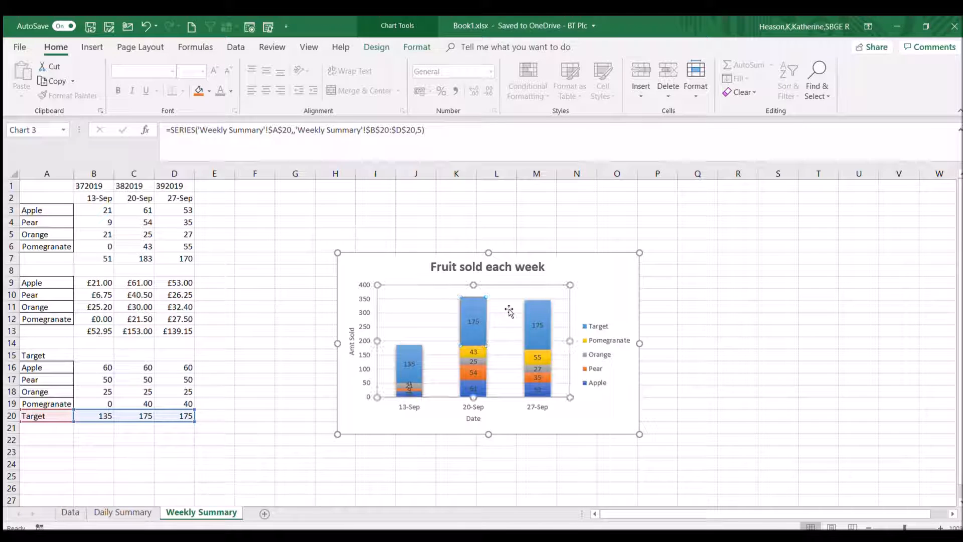
pyautogui.click(472, 306)
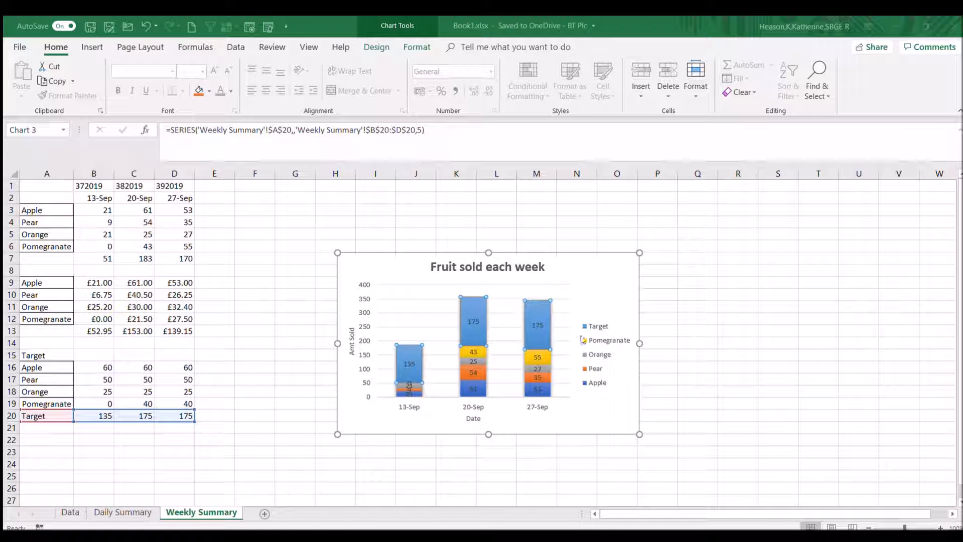
pyautogui.click(614, 447)
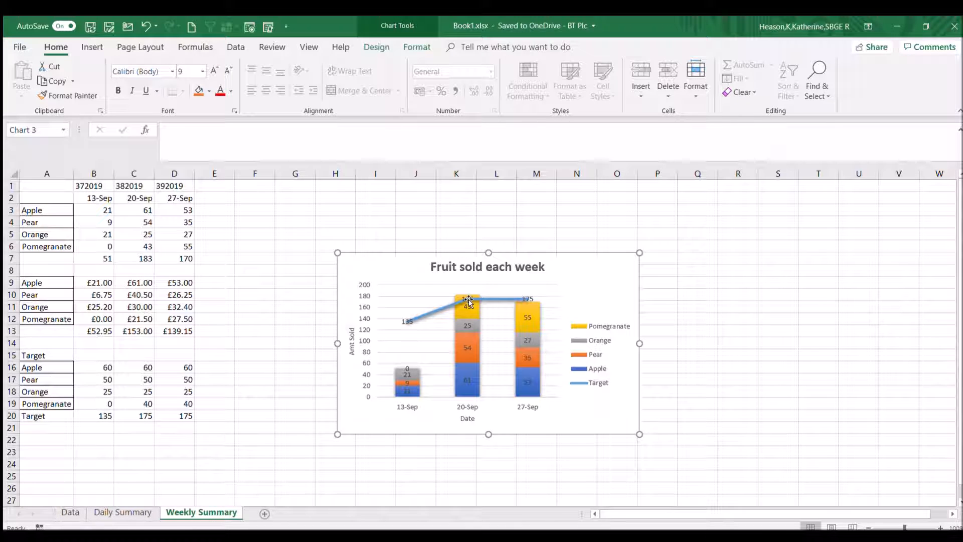
# Delete the data labels of the Target line in the fruit sales chart.
pyautogui.click(525, 299)
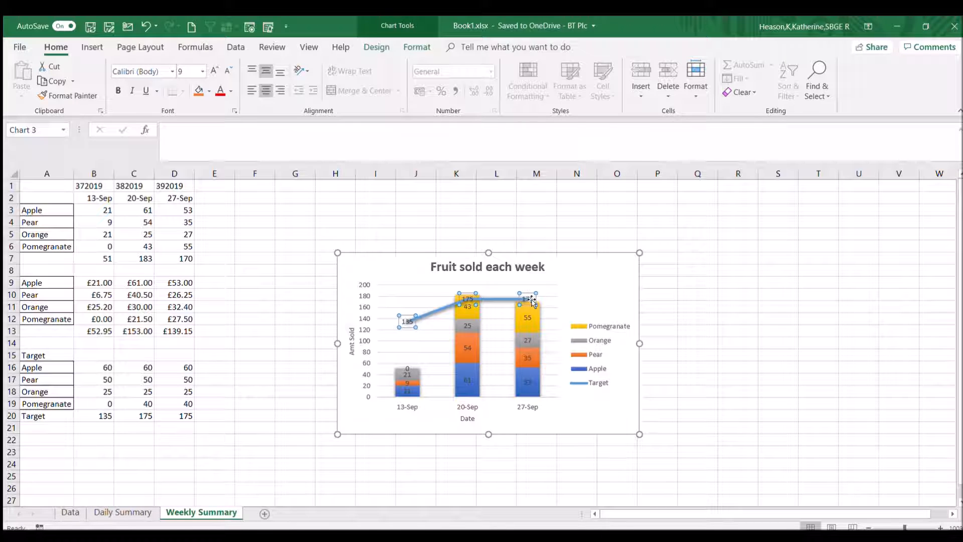
pyautogui.press('Delete')
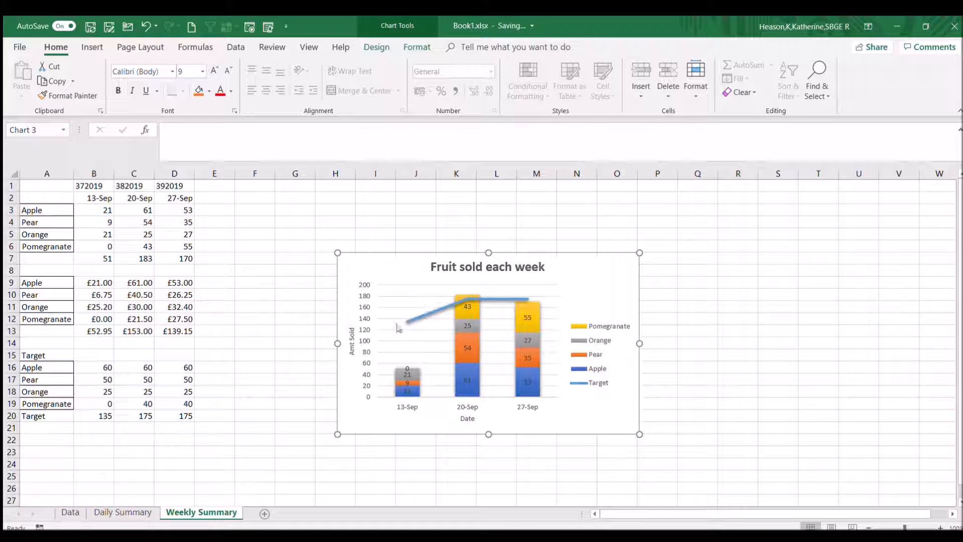